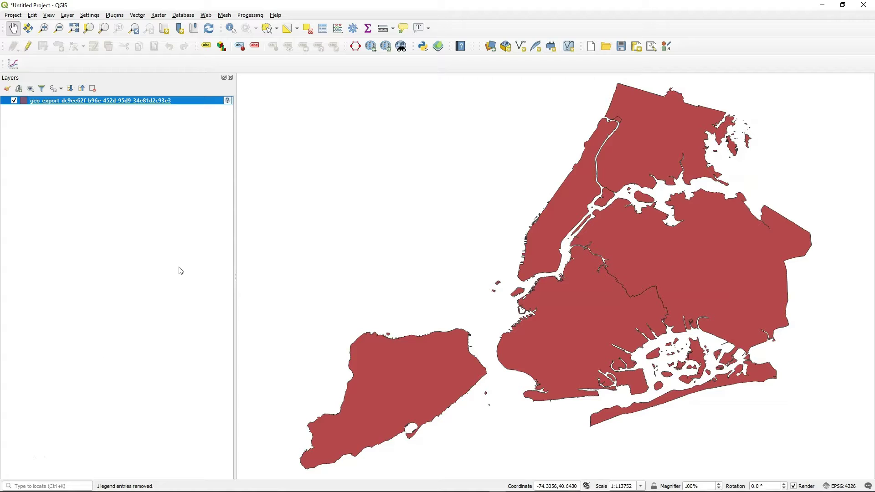
Step: Clear the layer selection and open the Borough Boundaries folder in File Explorer
mouse_move(228, 103)
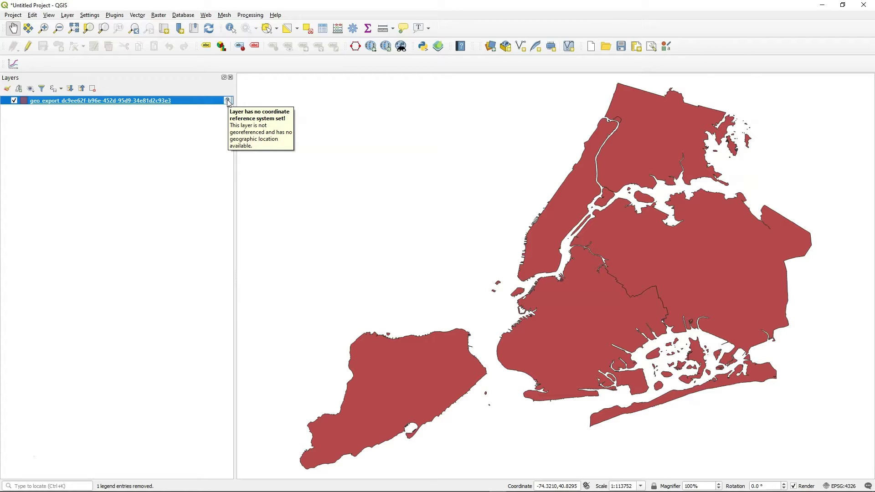
left_click(176, 142)
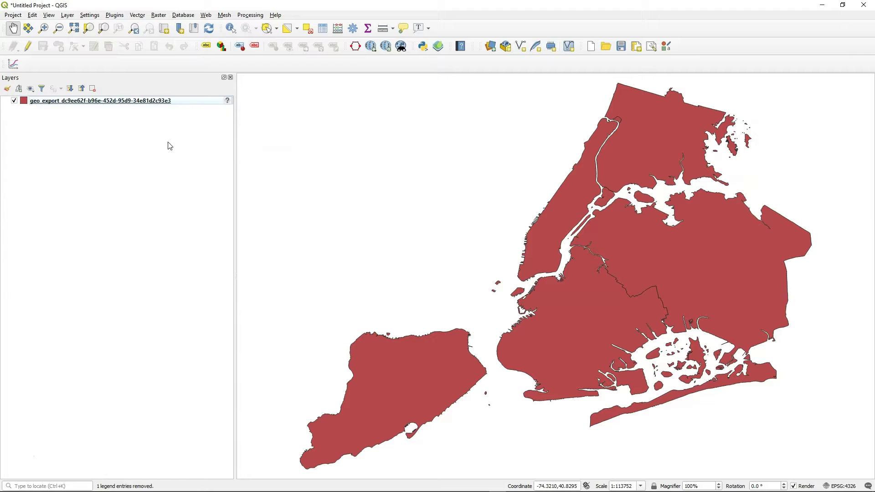
key("alt+Tab")
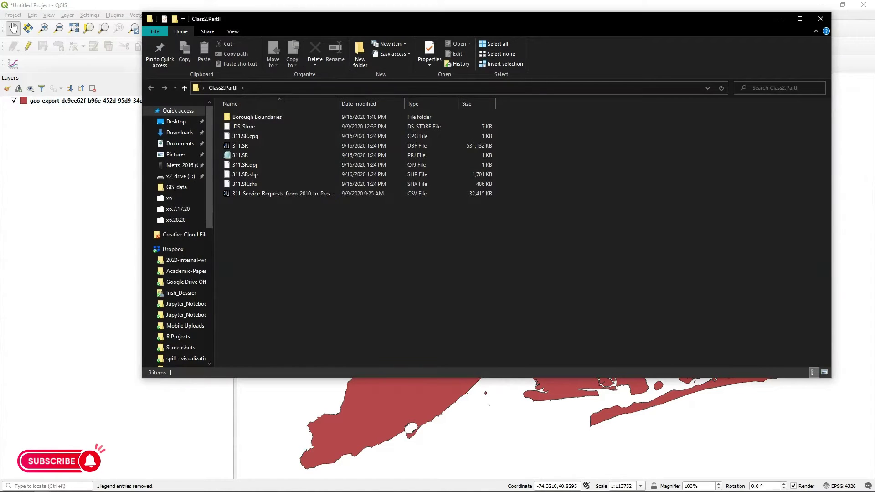
left_click(270, 117)
double_click(270, 117)
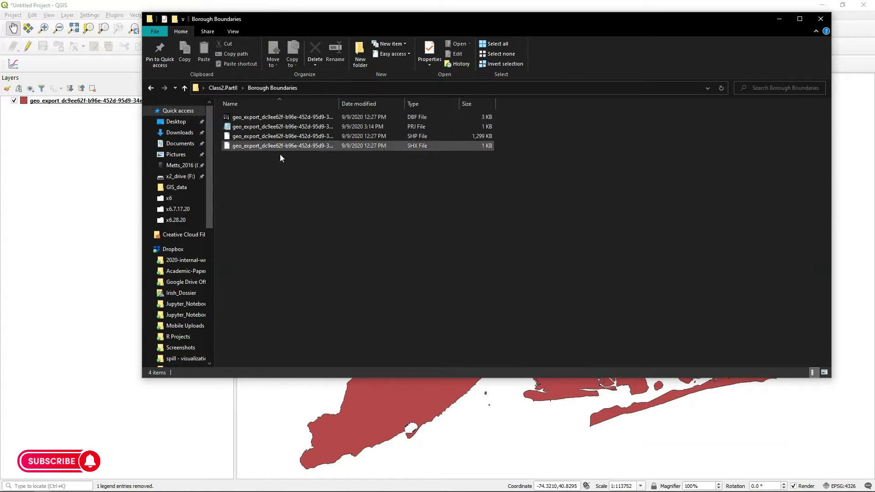
Step: Open the layer's .prj file in Notepad, highlight its WGS84(DD) definition, then close it
left_click(309, 127)
double_click(309, 127)
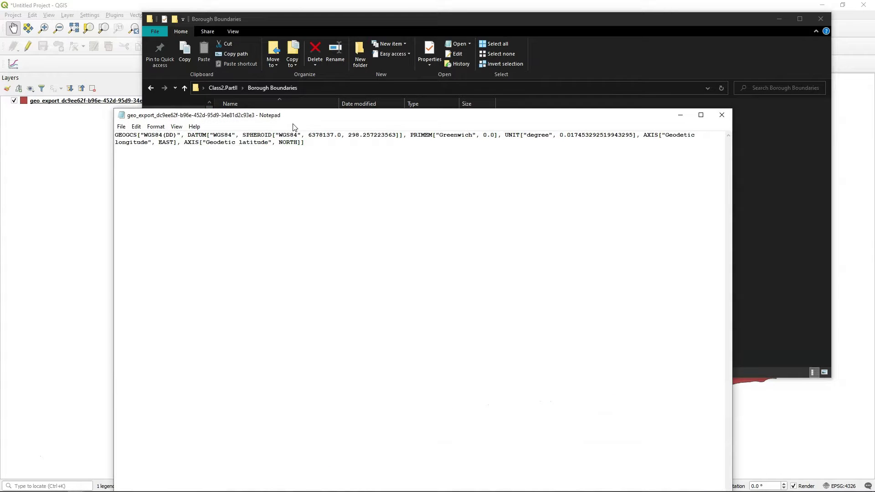
left_click_drag(291, 125, 91, 113)
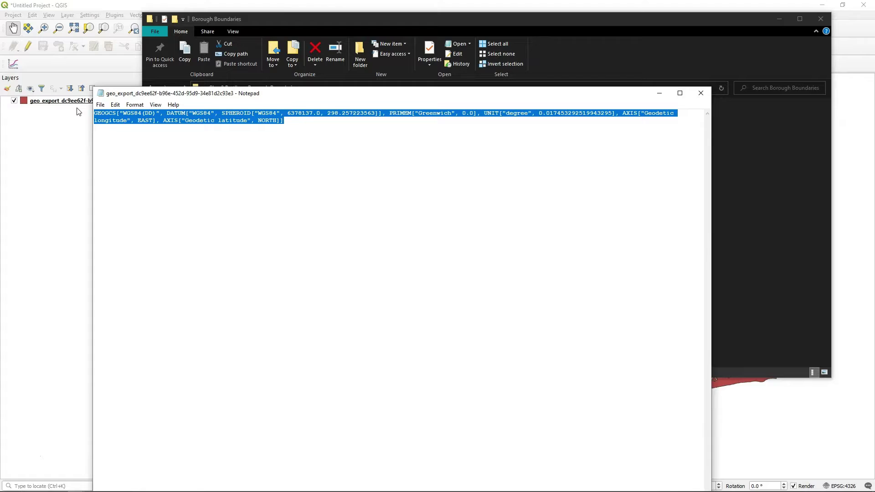
left_click(132, 121)
left_click_drag(155, 114, 121, 115)
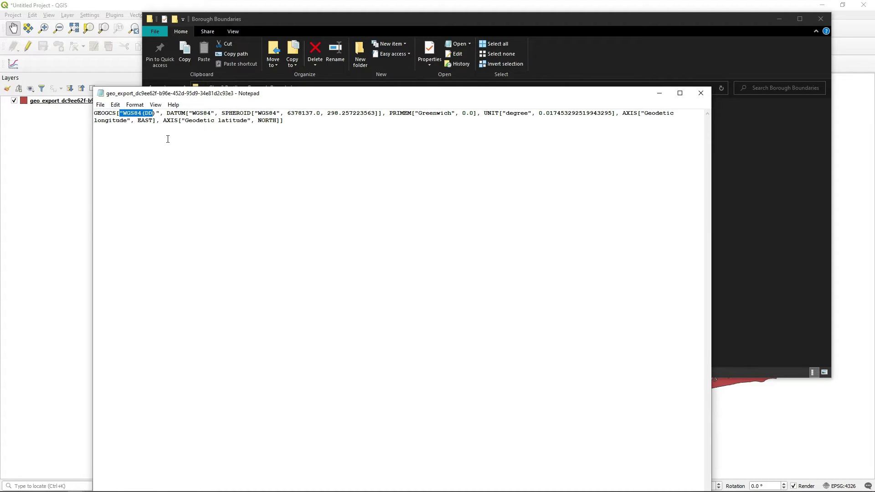
left_click(166, 121)
left_click(702, 93)
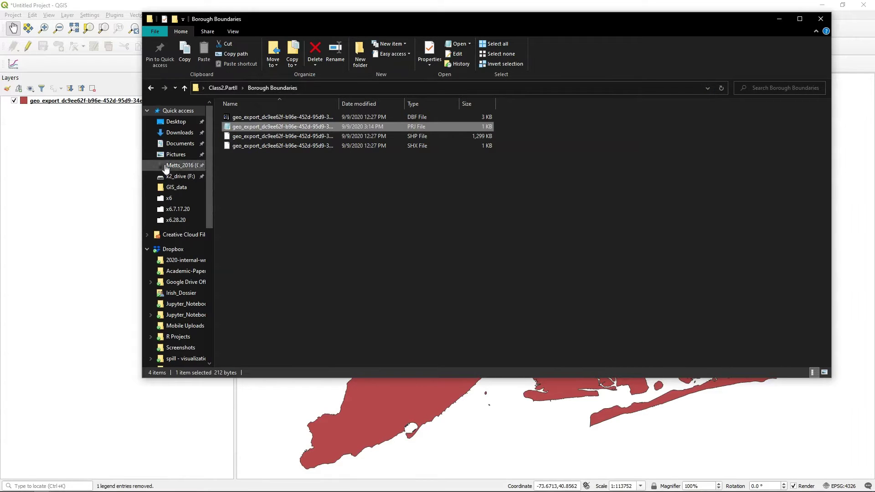
Step: Close File Explorer and switch the QGIS project CRS to World_Robinson (ESRI:54030)
left_click(827, 22)
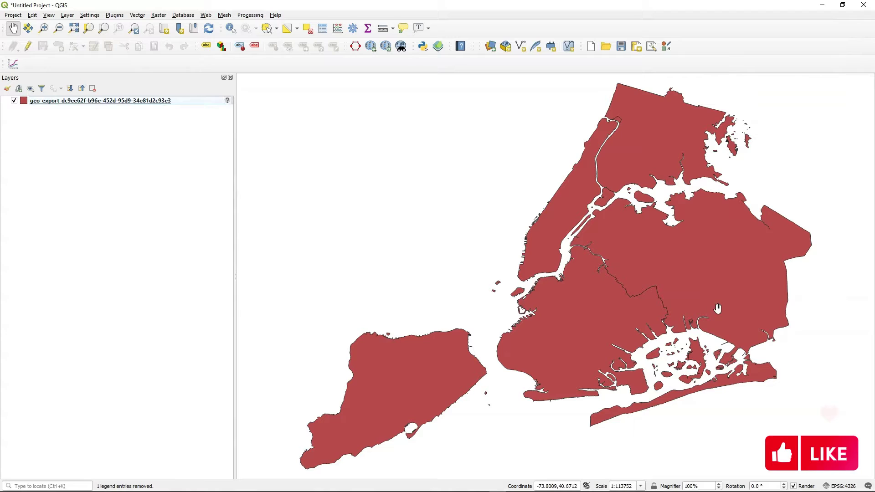
left_click(841, 485)
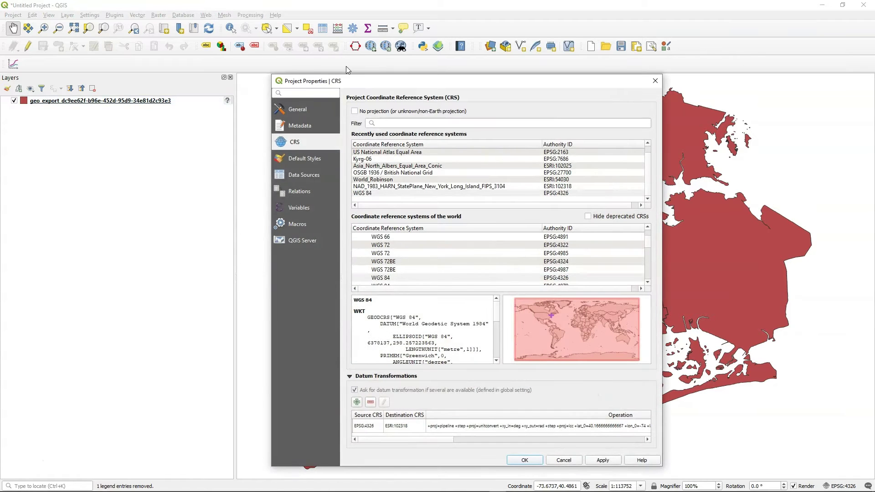
left_click_drag(362, 86, 349, 76)
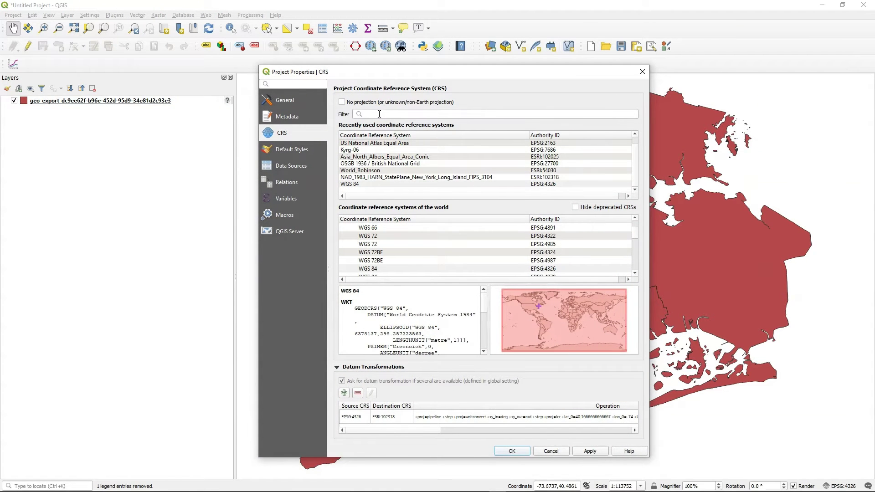
left_click(353, 171)
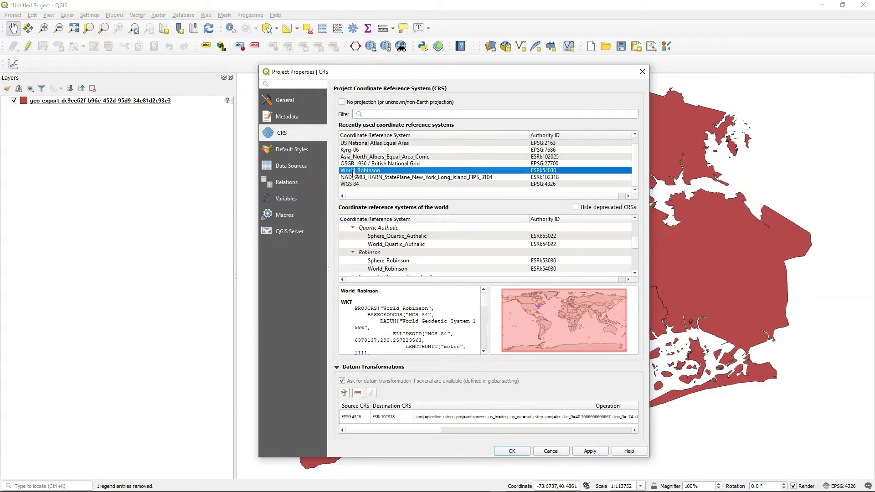
left_click(592, 452)
left_click(526, 452)
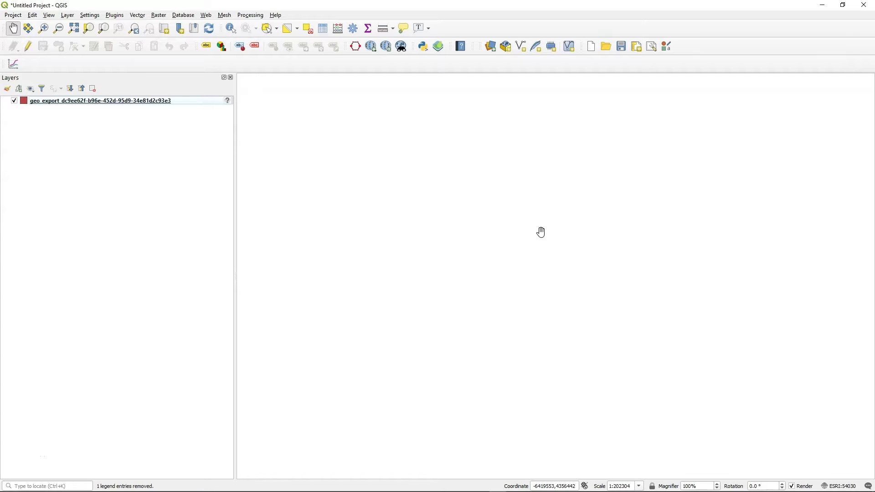
Step: Bring up Chrome's NYC OpenData Borough Boundaries page, briefly checking QGIS in between
key("alt+Tab")
key("alt+Tab")
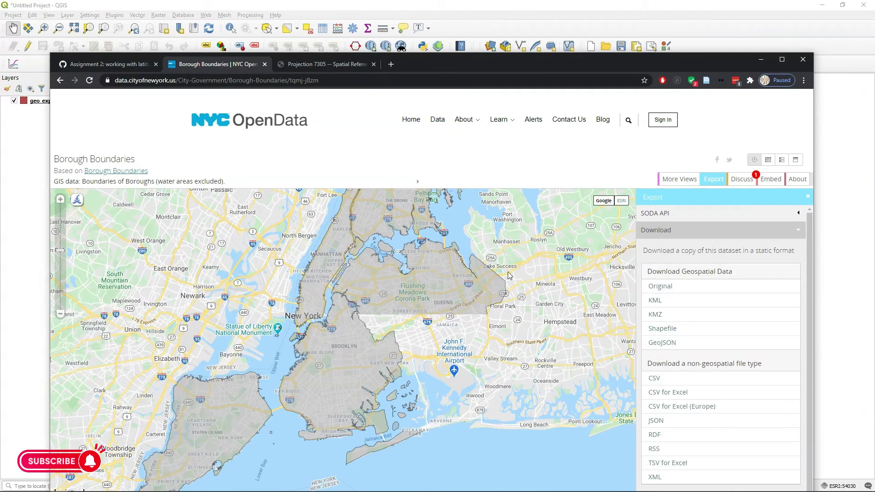
left_click_drag(419, 62, 407, 16)
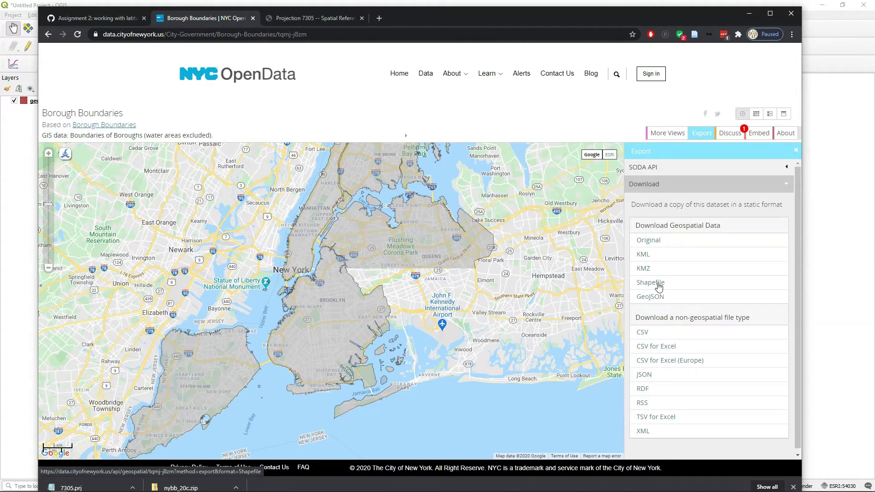
left_click(27, 146)
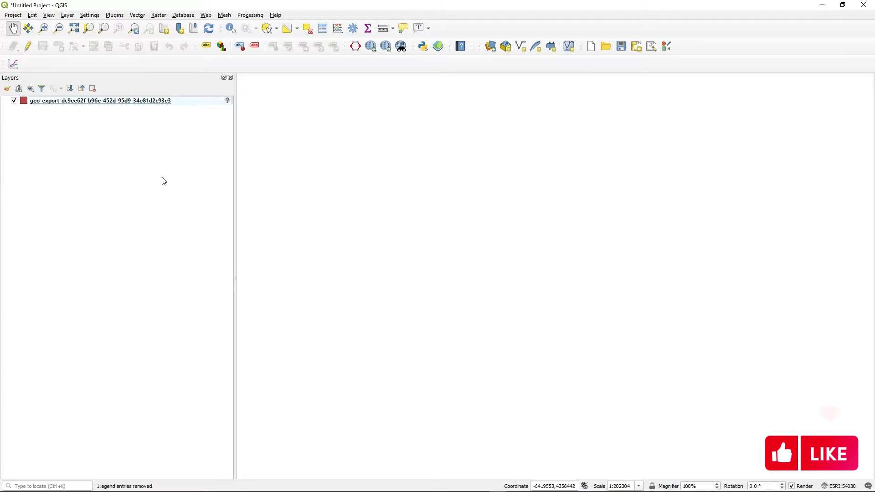
key("alt+Tab")
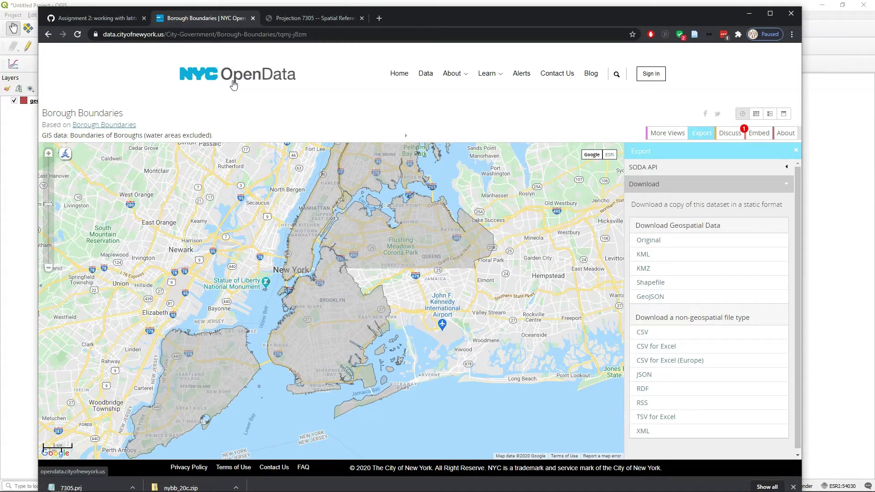
Step: View the spatialreference.org projection 7305 page, highlighting its heading and WGS84 datum, then return to QGIS
left_click(322, 18)
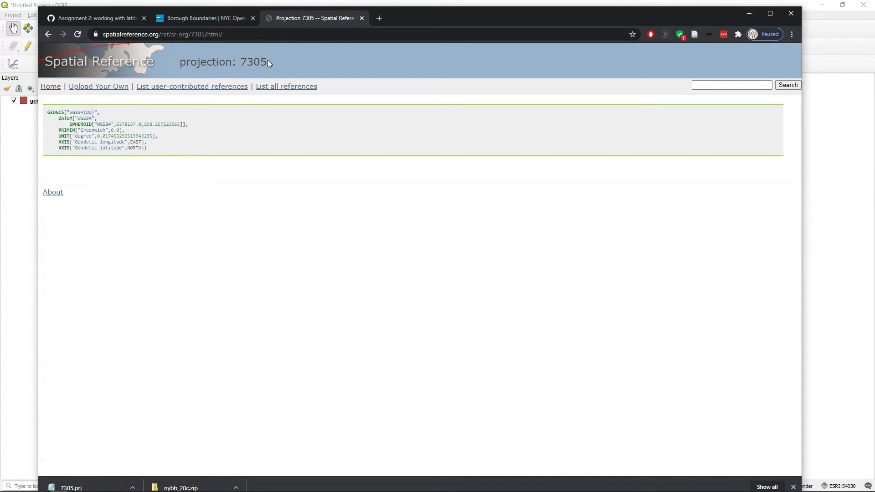
left_click_drag(268, 62, 178, 62)
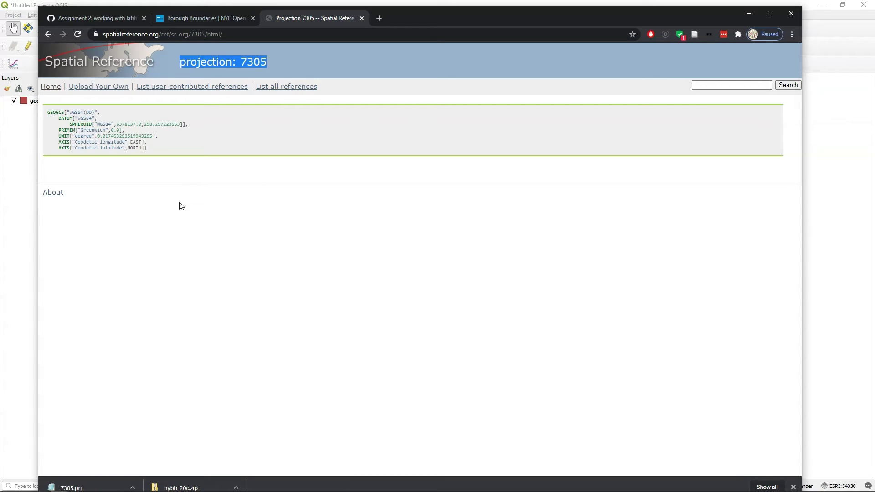
left_click_drag(92, 117, 78, 117)
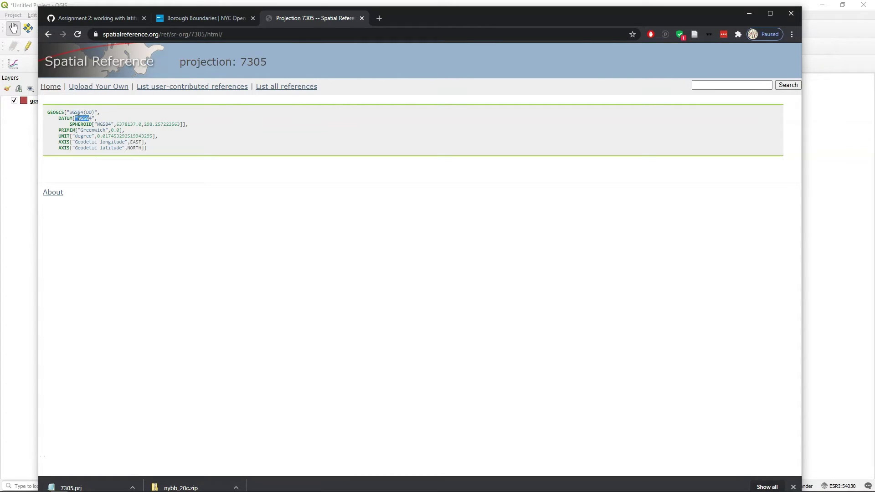
left_click(15, 134)
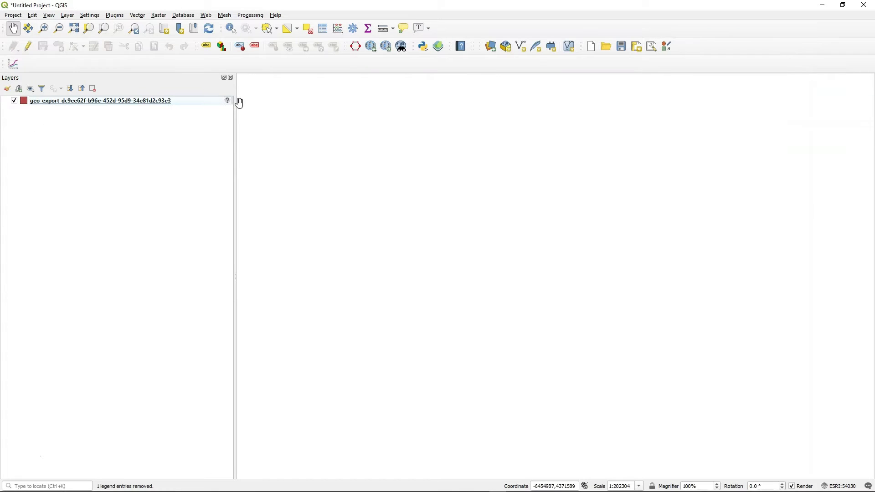
Step: Set the geo_export layer's CRS to WGS 84 (EPSG:4326) from the recently used systems
right_click(156, 102)
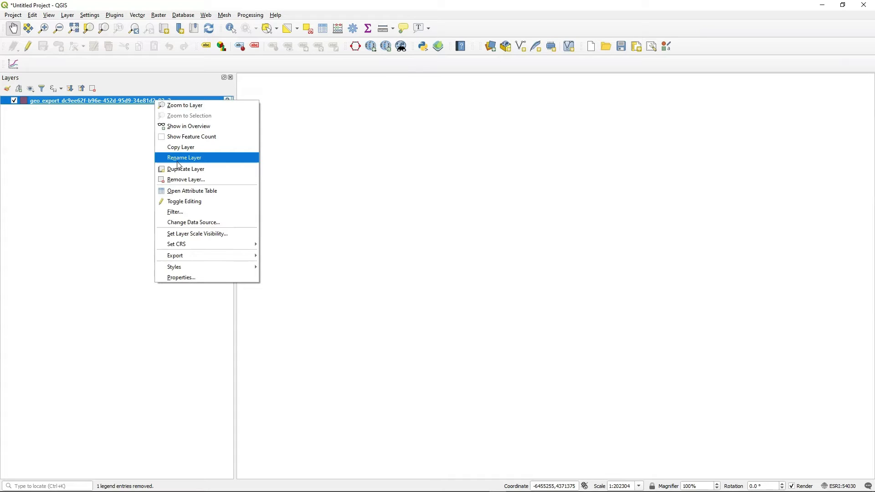
mouse_move(187, 244)
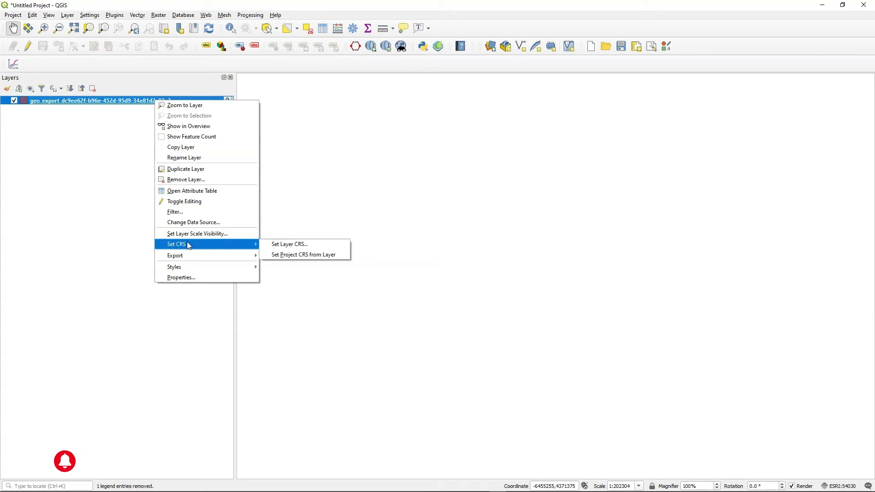
left_click(295, 247)
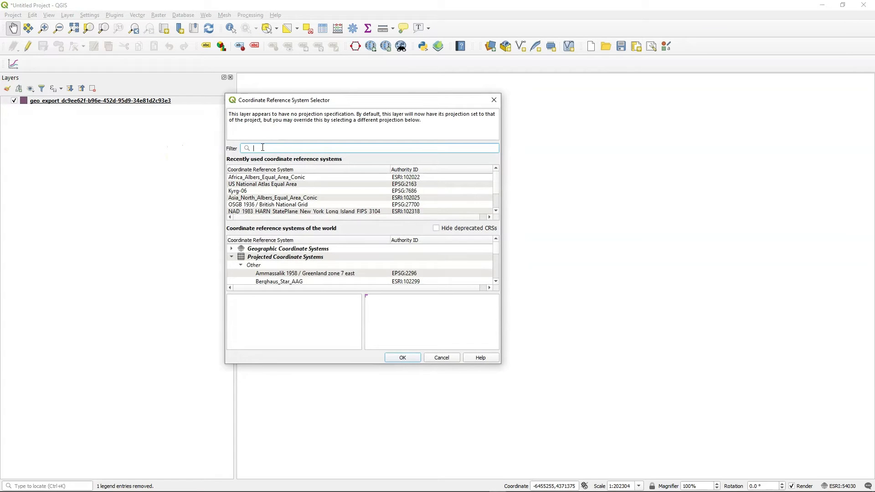
type("wgs84")
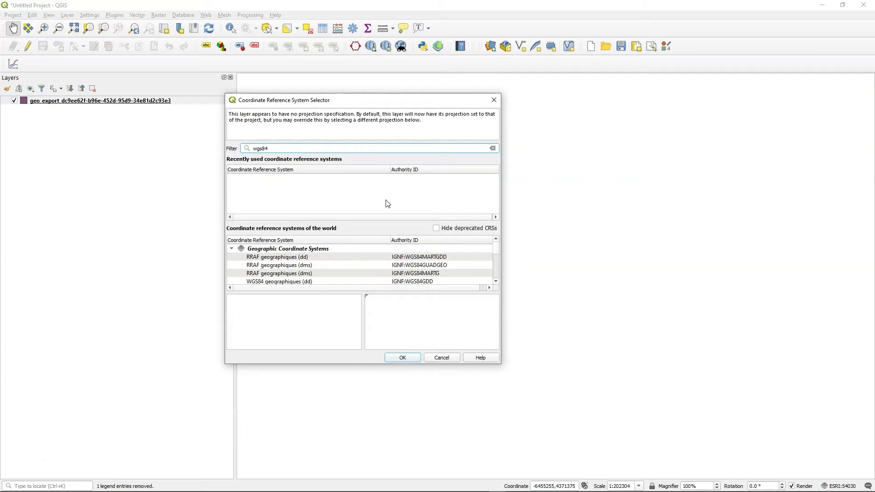
double_click(260, 148)
key("BackSpace")
scroll(292, 186, "down", 1)
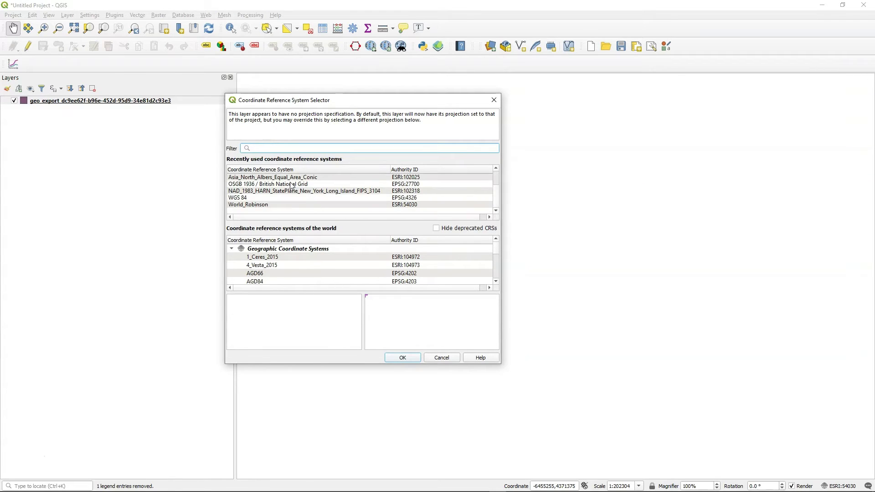
left_click(241, 199)
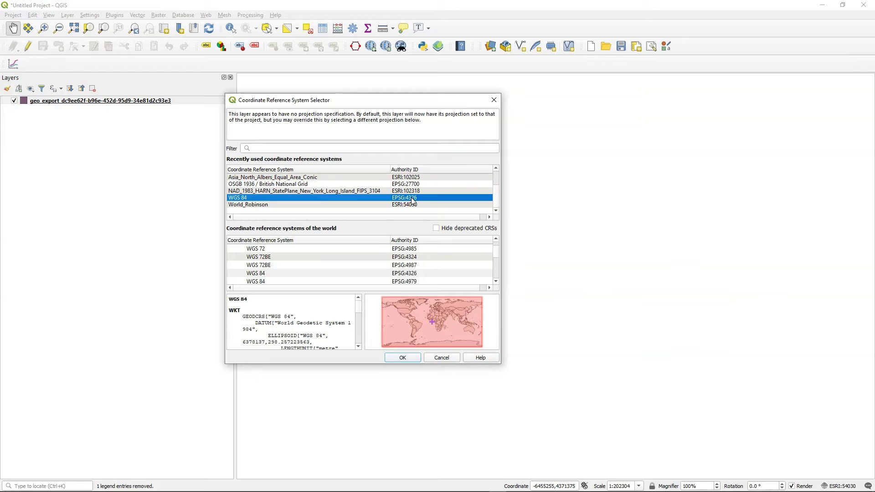
left_click(403, 358)
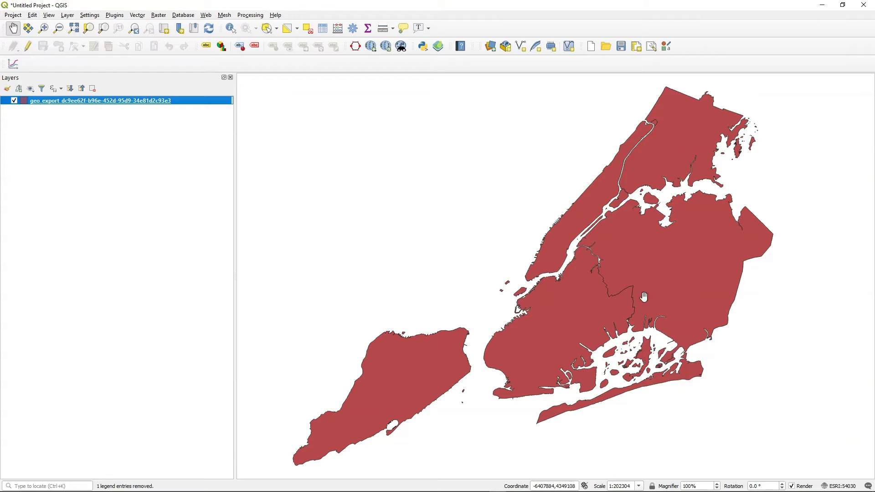
Step: Switch the project CRS to WGS 84 (EPSG:4326)
left_click_drag(471, 330, 432, 326)
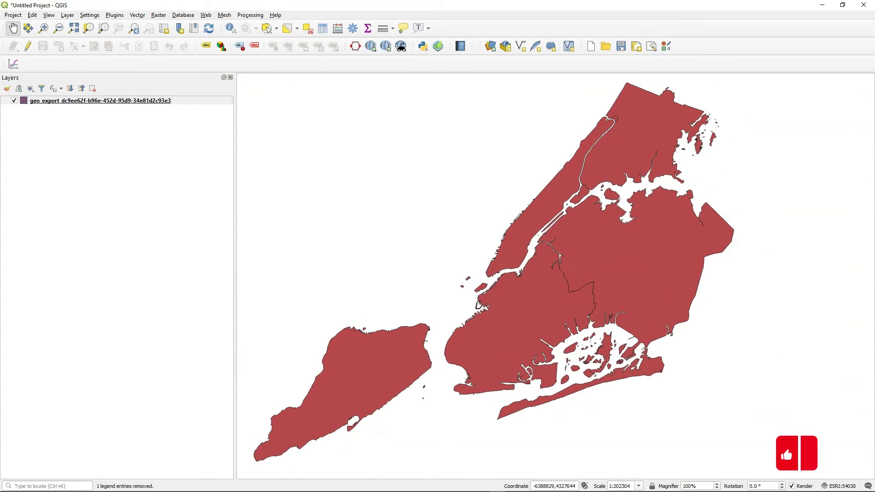
left_click(839, 485)
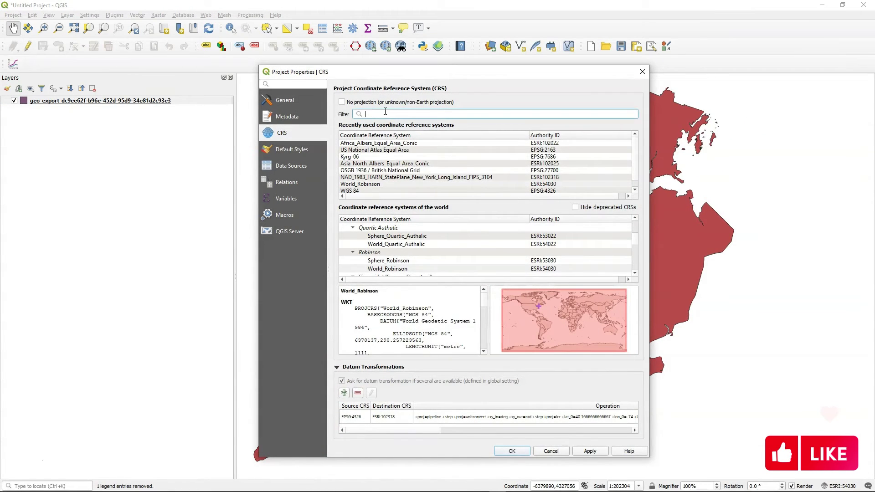
left_click(354, 192)
left_click(589, 451)
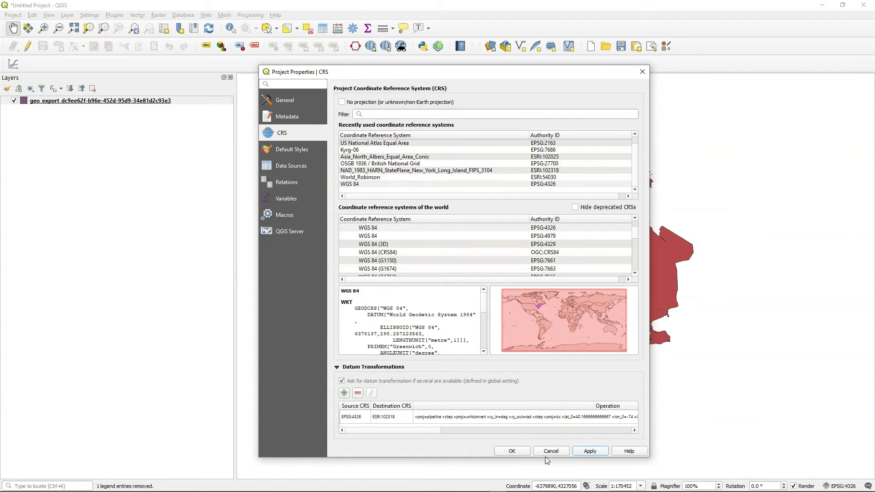
left_click(512, 452)
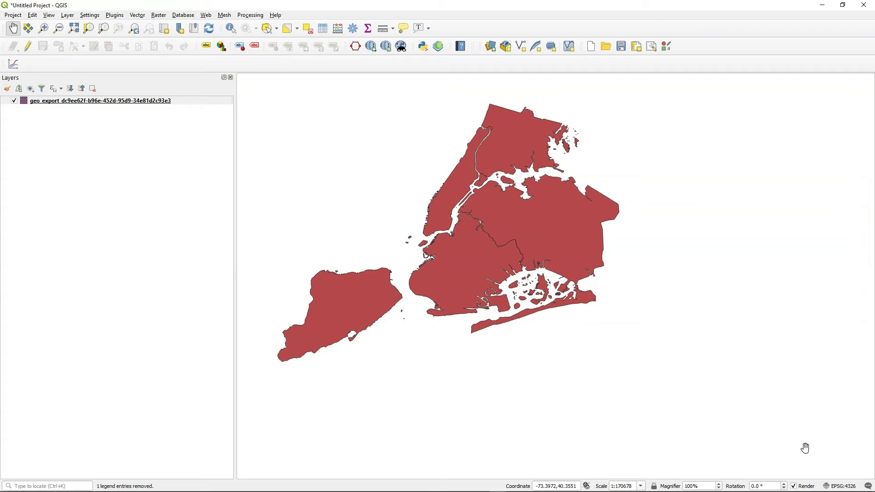
Step: Assign WGS 84 (EPSG:4326) as the borough layer's CRS again
right_click(85, 102)
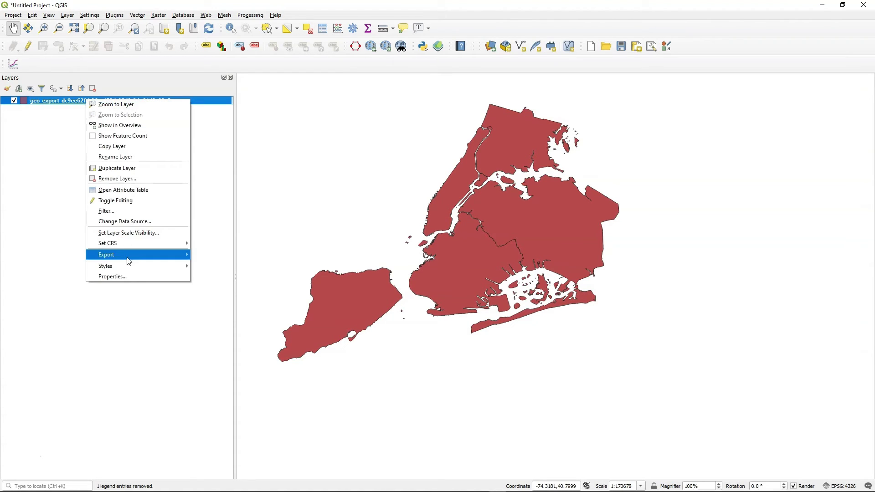
mouse_move(124, 248)
left_click(237, 244)
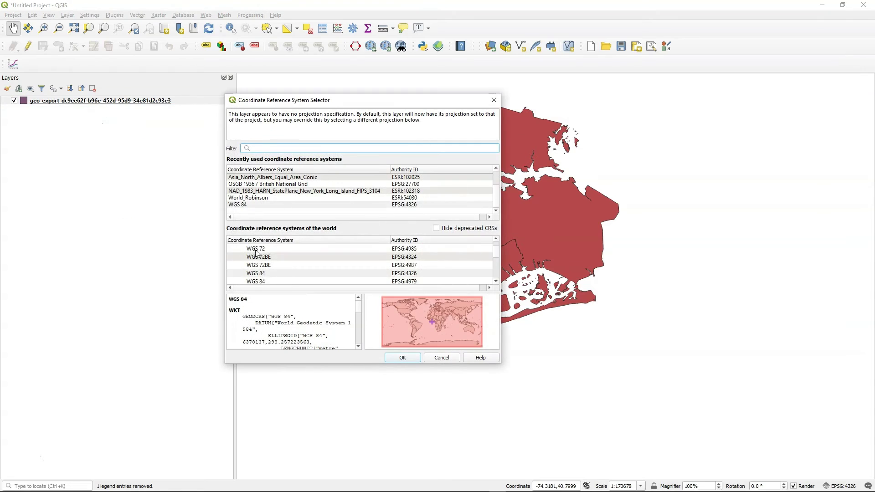
left_click(410, 273)
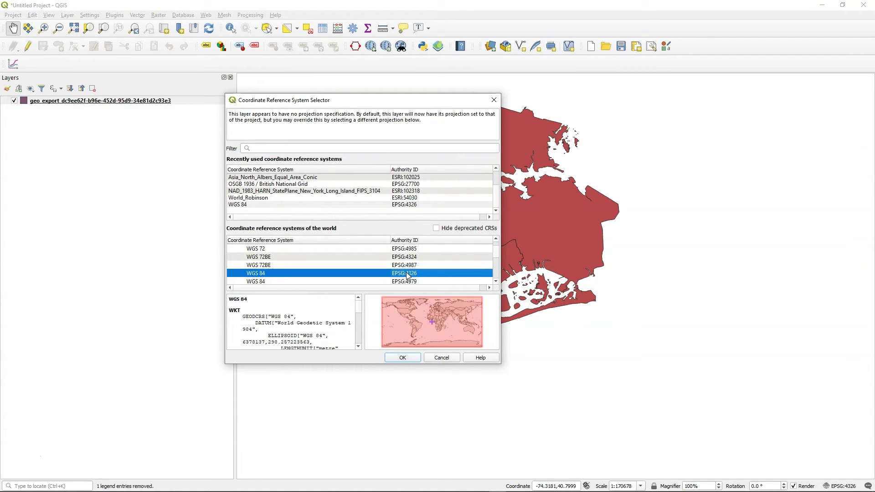
left_click(402, 358)
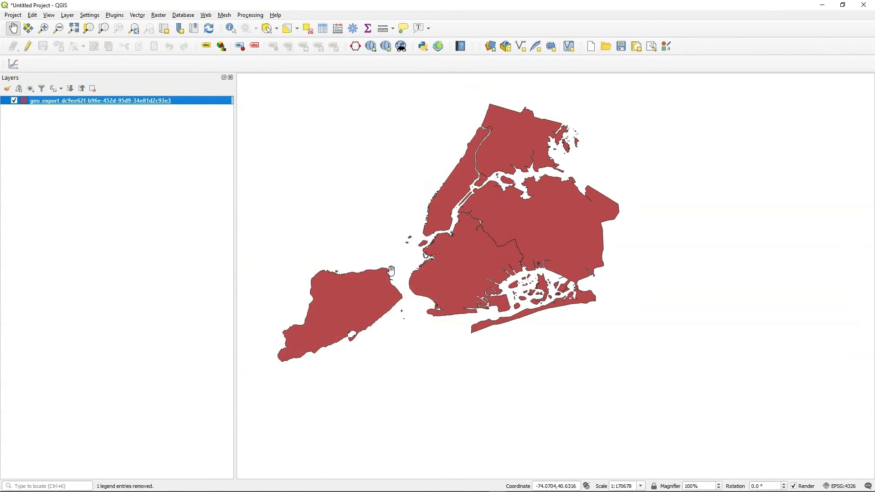
Step: Export the borough layer as geo_export_wgs84.shp in Borough Boundaries and add it to the map
right_click(91, 102)
mouse_move(185, 257)
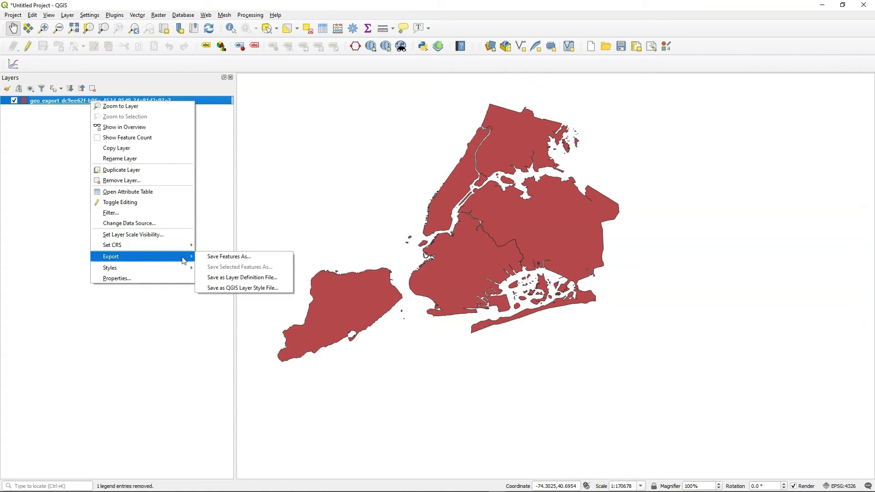
left_click(225, 258)
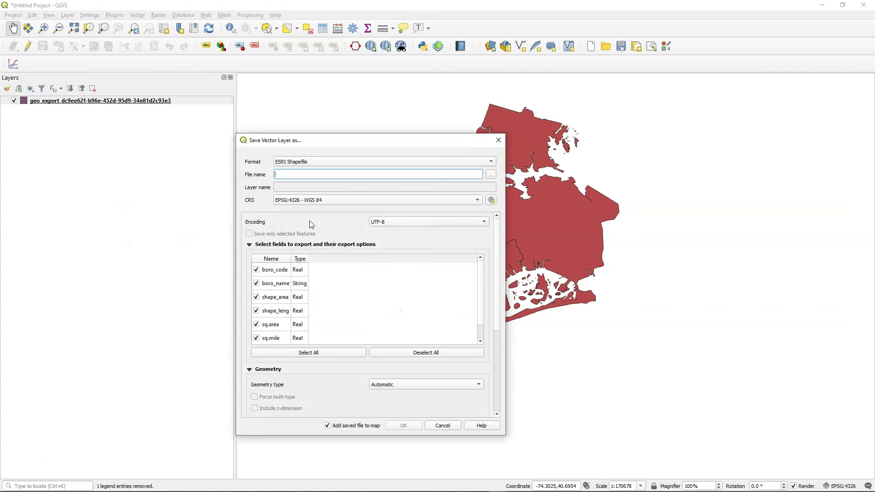
left_click(492, 178)
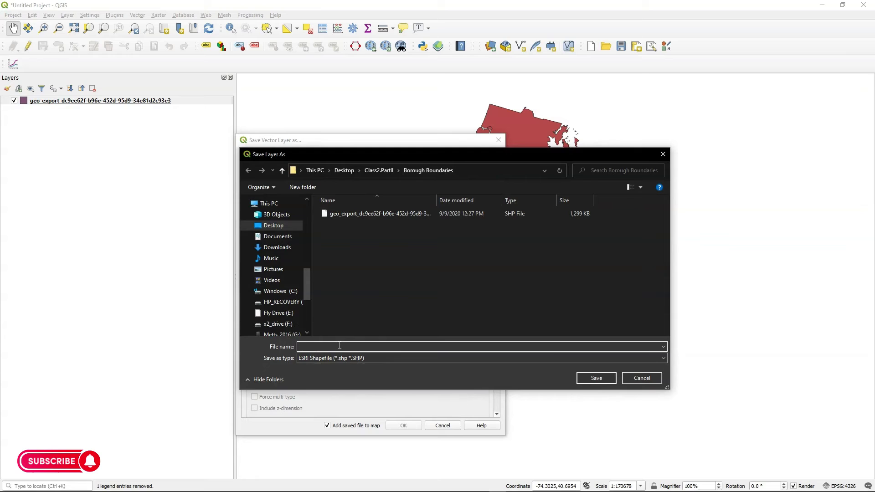
type("geo_export")
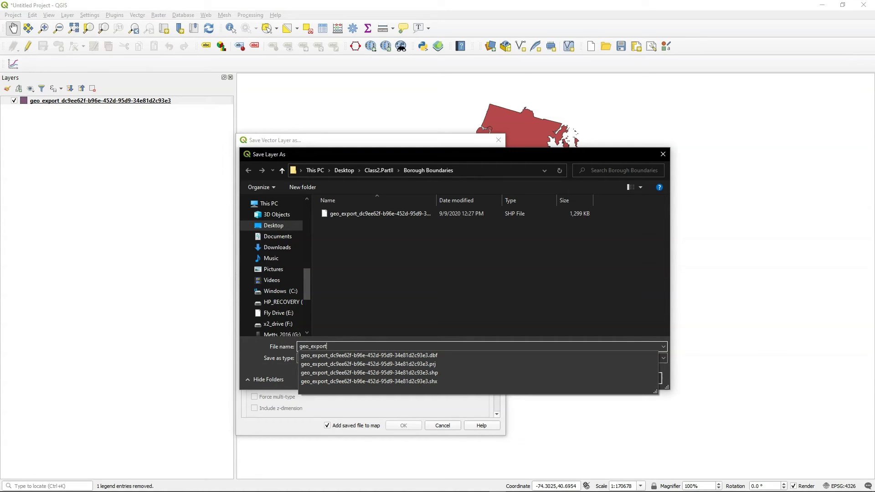
type("_wgs84")
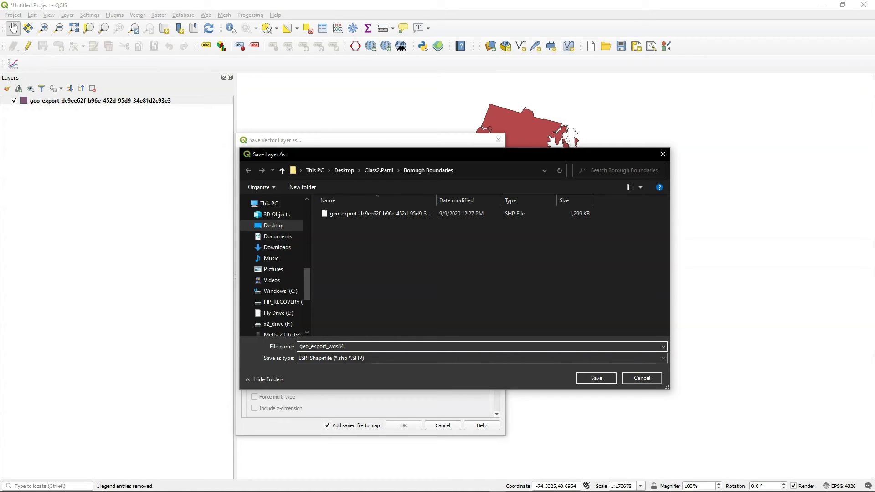
left_click(597, 378)
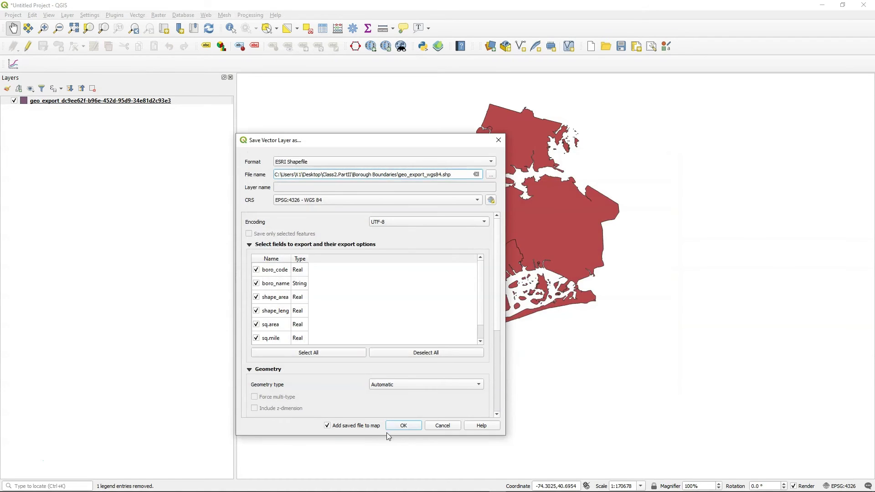
left_click(399, 426)
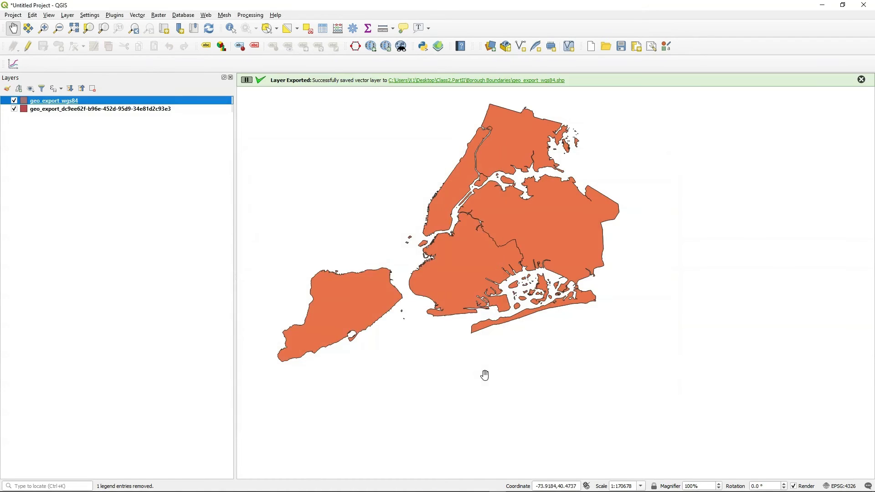
Step: Start a new QGIS project, discarding the unsaved current one
left_click(13, 16)
left_click(25, 29)
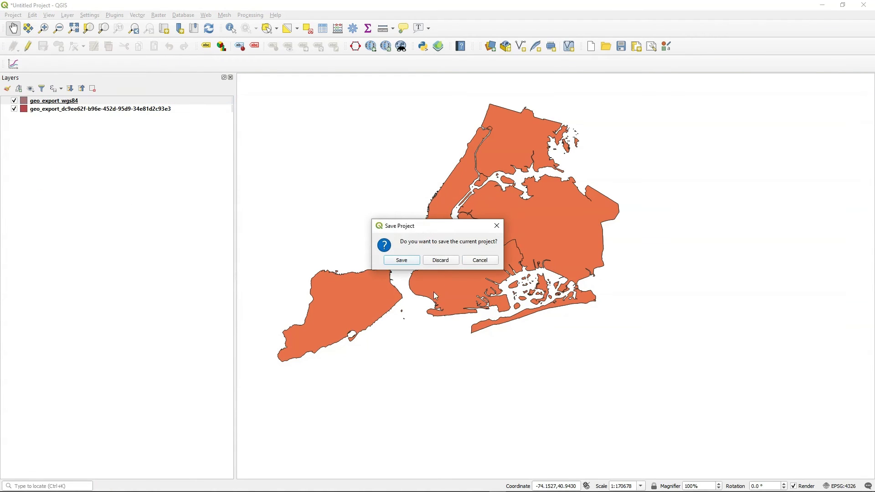
left_click(440, 260)
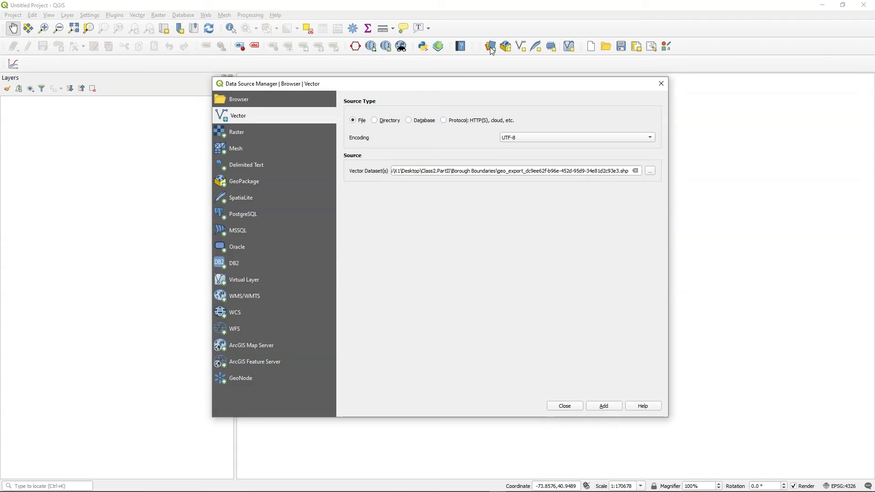
Step: Add geo_export_wgs84.shp as a vector layer through the Data Source Manager
left_click(491, 46)
left_click(649, 172)
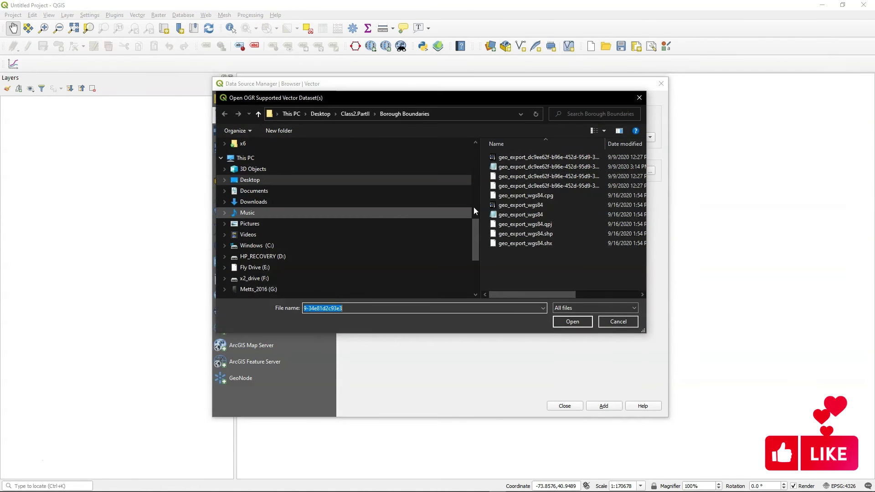
left_click_drag(523, 294, 529, 295)
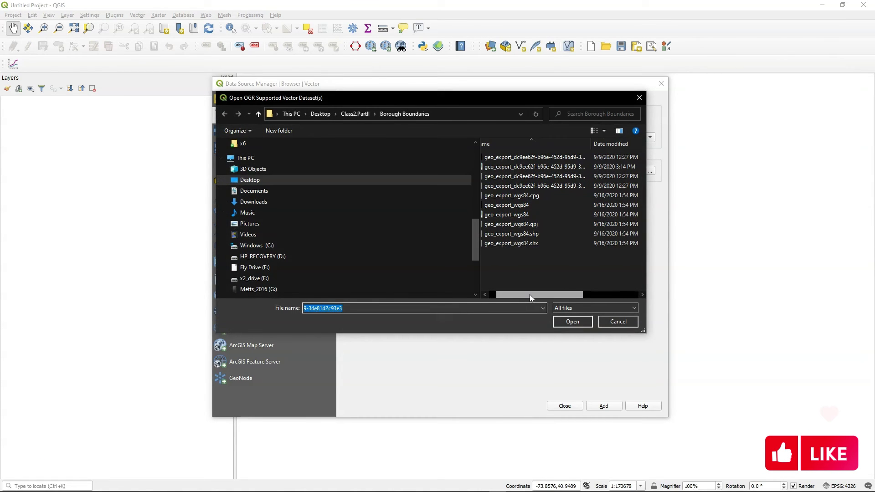
left_click(526, 235)
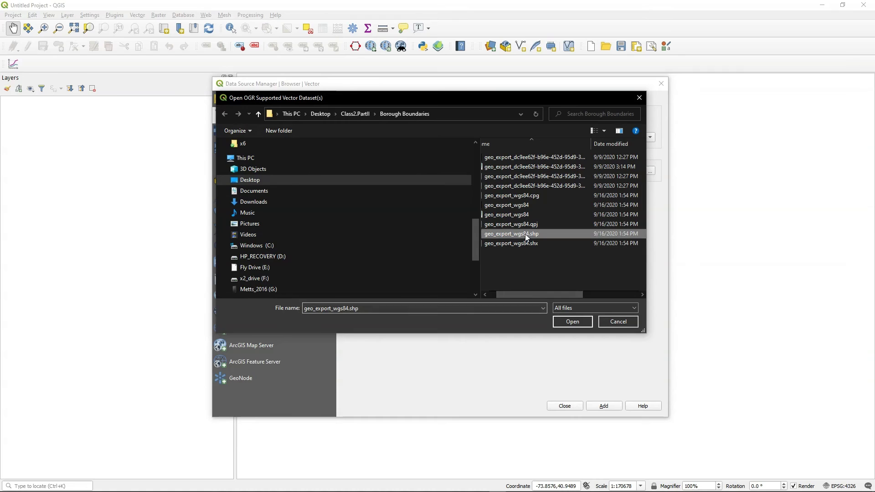
left_click(573, 322)
left_click(605, 406)
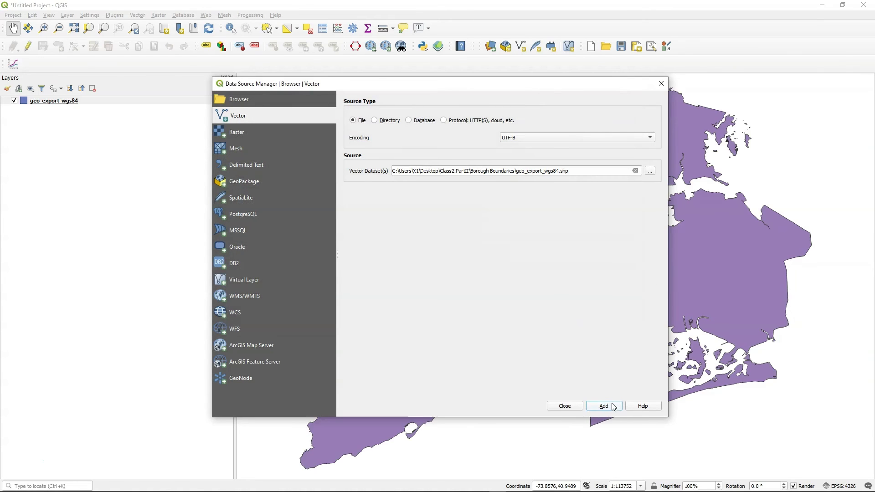
left_click(565, 405)
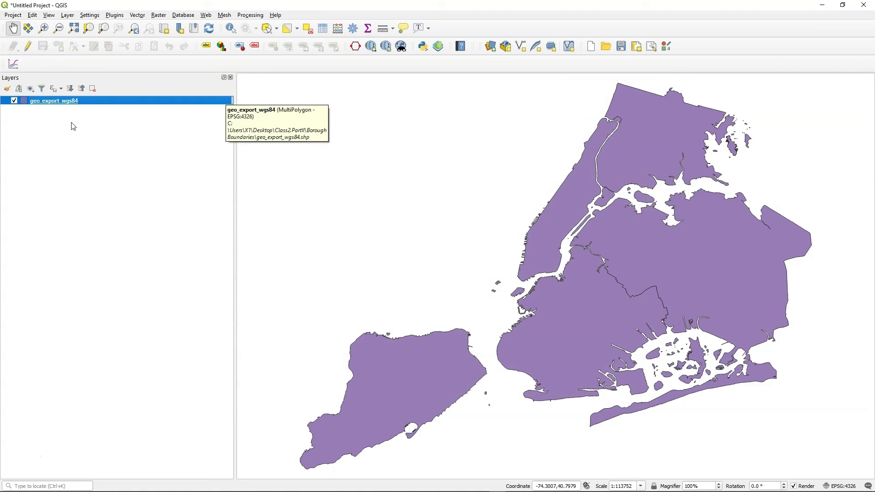
Step: Switch the project CRS to NAD_1983_HARN_StatePlane_New_York_Long_Island_FIPS_3104, accepting the suggested datum transformation
left_click(842, 488)
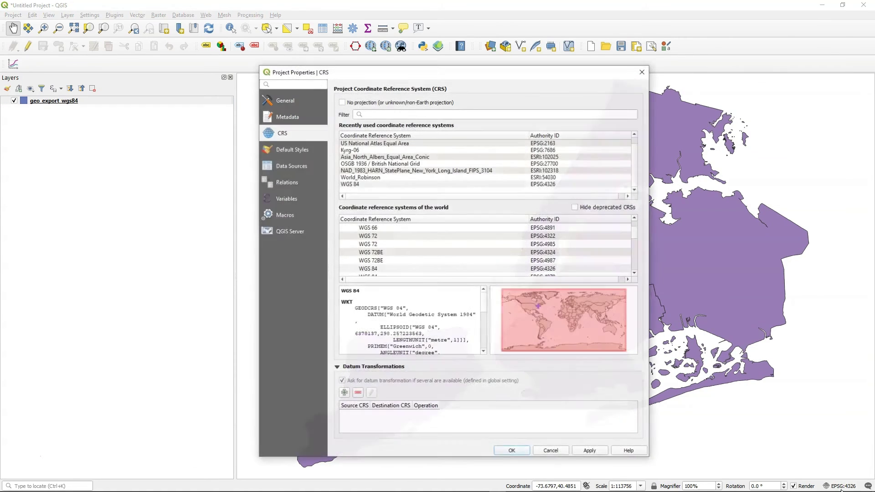
left_click(455, 171)
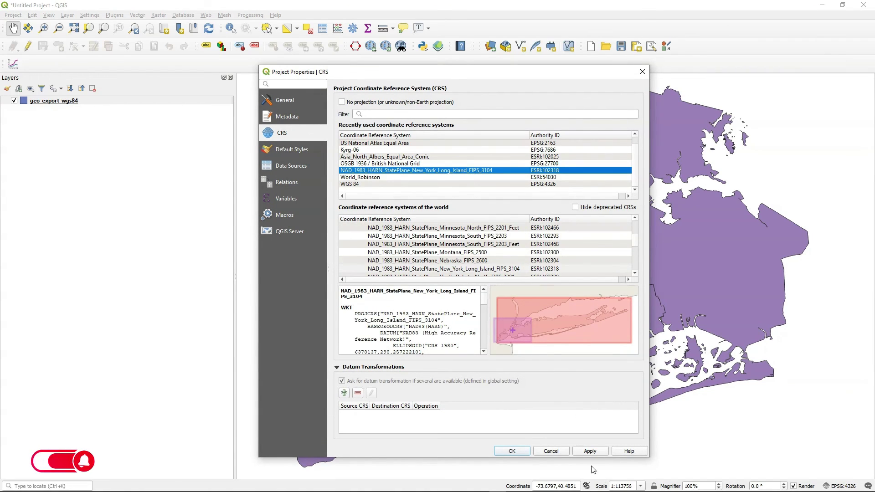
left_click(591, 451)
left_click(438, 442)
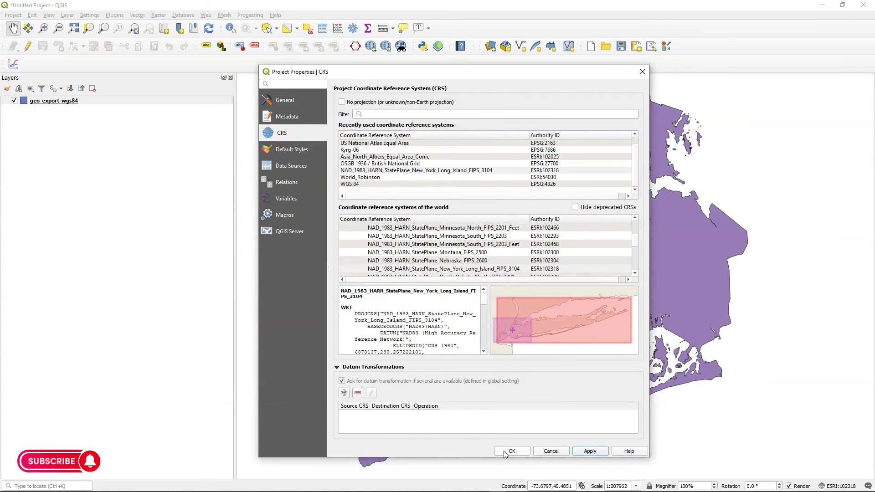
left_click(506, 451)
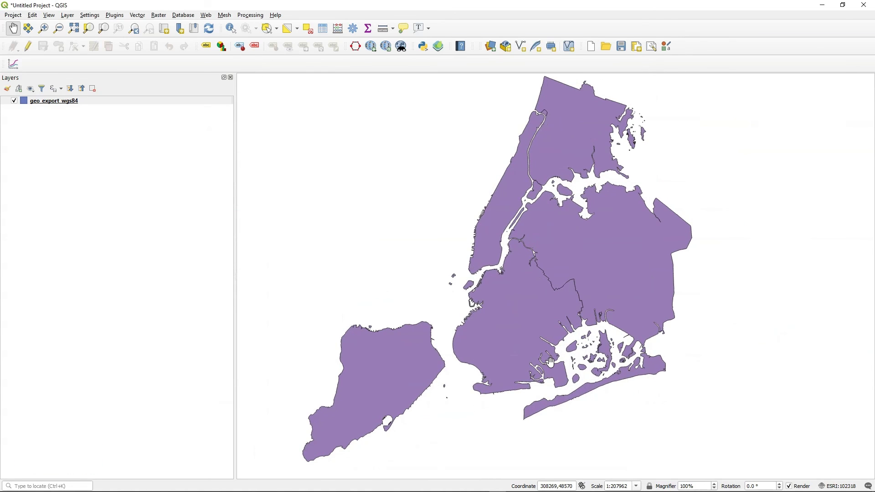